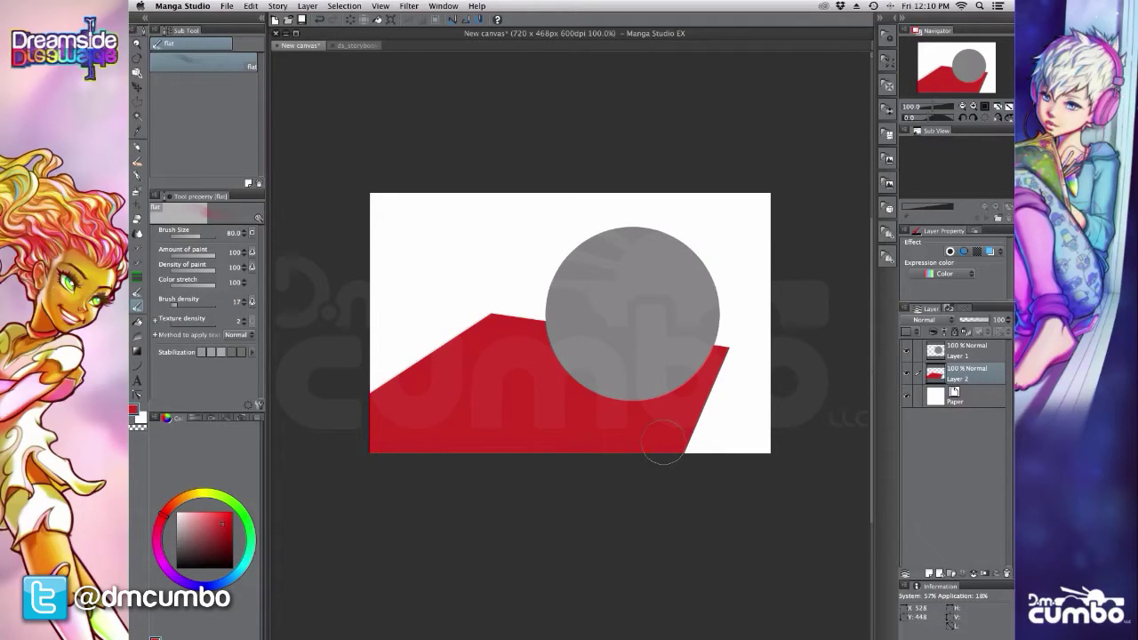
Select the grey sphere's layer, Layer 1, and lock its transparent pixels
left_click(938, 356)
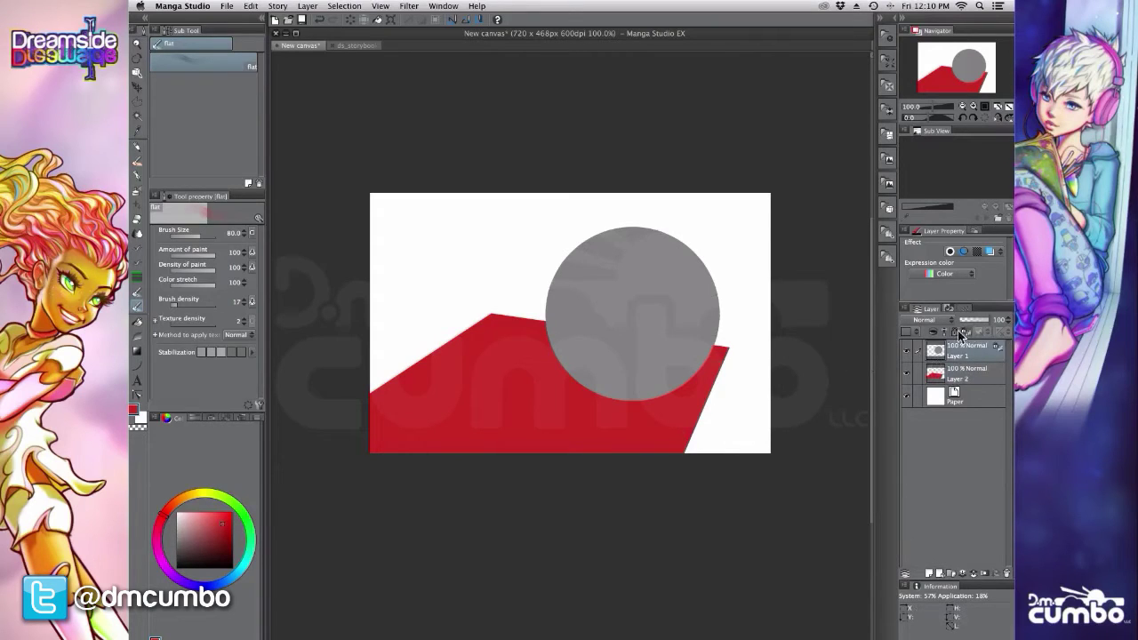
left_click(966, 331)
scroll(501, 508, "down", 1)
Choose a near-black colour and shade the sphere's lower-left side with broad diagonal strokes of an enlarged flat brush
left_click(186, 559)
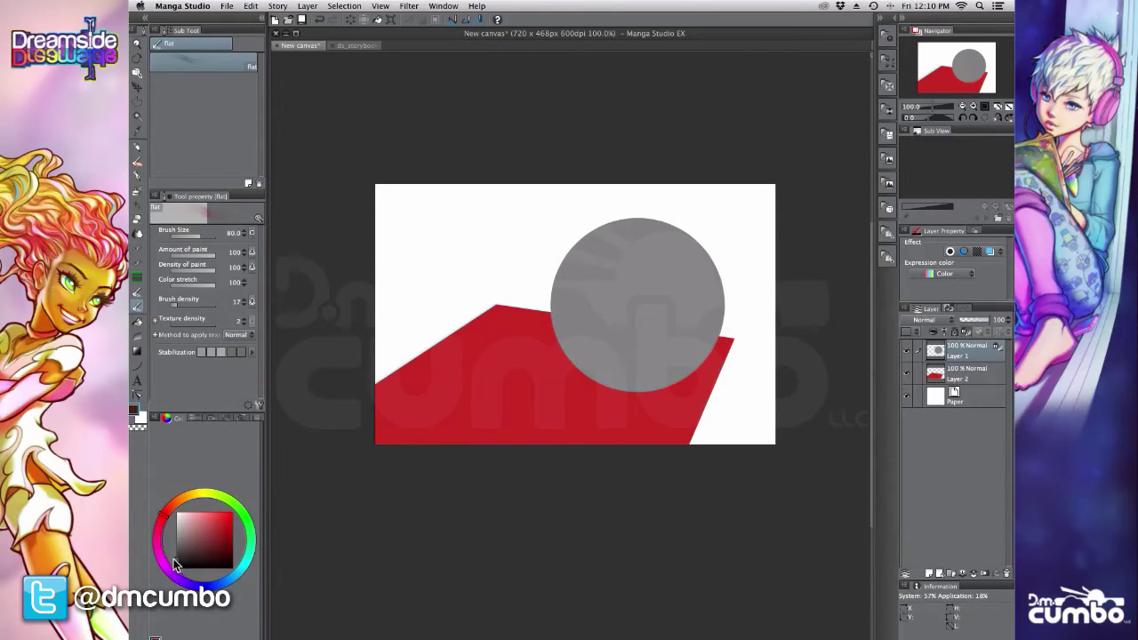
left_click_drag(460, 577, 458, 585)
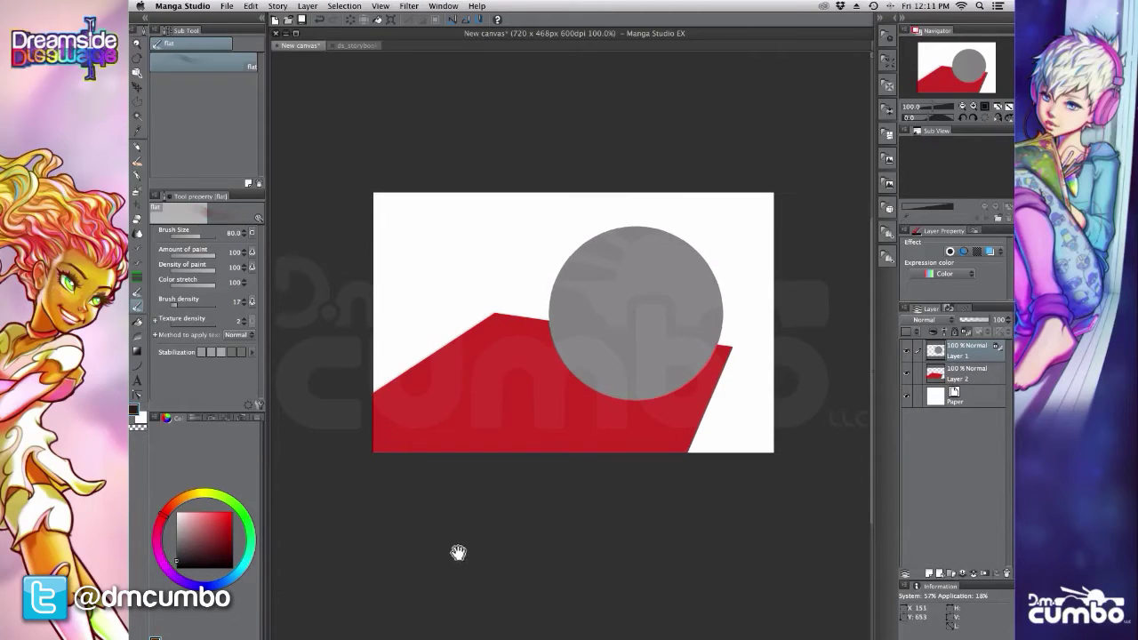
key("bracketright")
key("bracketright")
key("bracketright")
key("bracketright")
left_click_drag(581, 327, 668, 384)
left_click_drag(542, 293, 717, 394)
mouse_move(528, 267)
left_mouse_down()
mouse_move(629, 360)
mouse_move(658, 387)
left_mouse_up()
mouse_move(527, 313)
left_mouse_down()
mouse_move(716, 399)
mouse_move(521, 328)
mouse_move(645, 419)
left_mouse_up()
key("bracketleft")
key("bracketleft")
left_click_drag(578, 375, 719, 407)
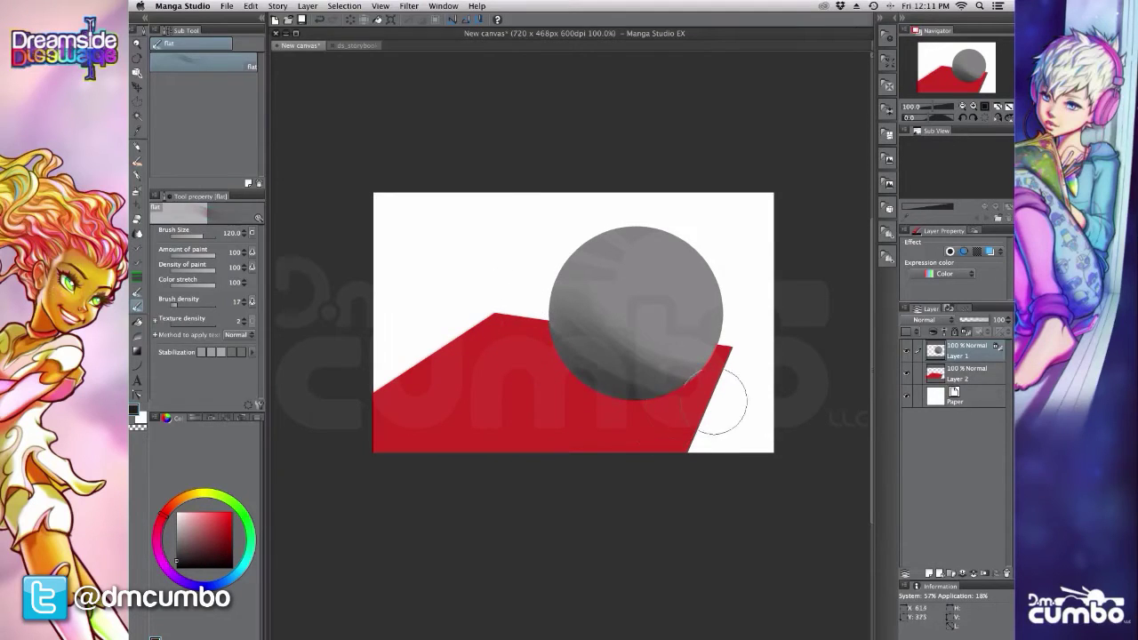
Deepen the shadow along the sphere's lower edge with the flat brush reduced to size 80
key("bracketleft")
mouse_move(531, 325)
left_mouse_down()
mouse_move(624, 372)
mouse_move(665, 407)
left_mouse_up()
key("bracketleft")
key("bracketleft")
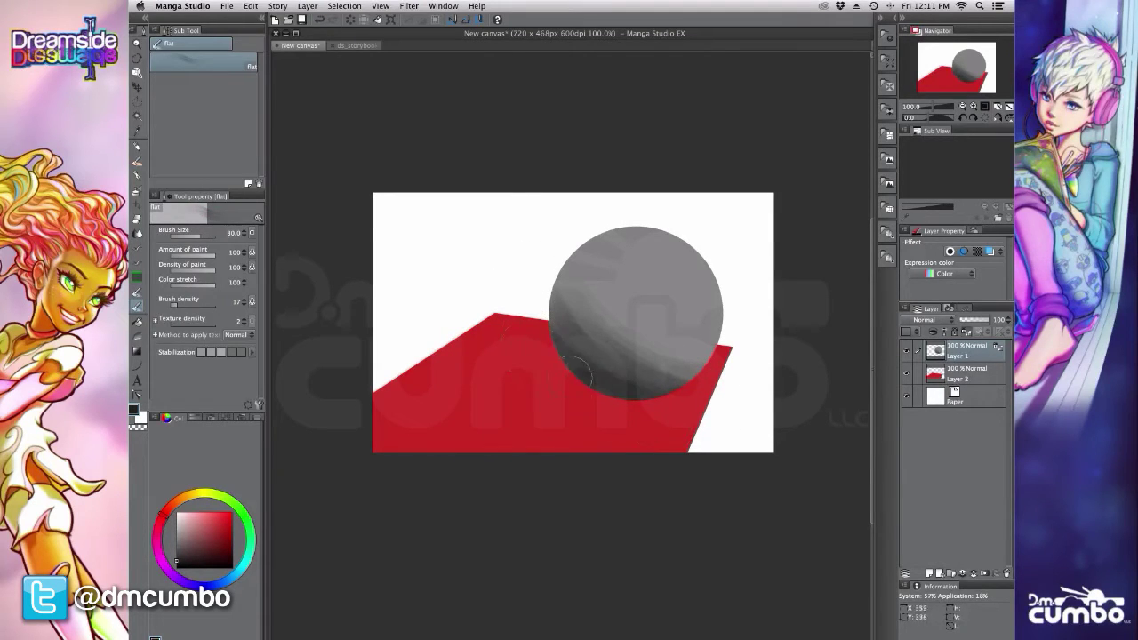
mouse_move(533, 311)
left_mouse_down()
mouse_move(584, 374)
mouse_move(542, 293)
mouse_move(690, 393)
left_mouse_up()
left_click_drag(572, 330, 608, 340)
Extend the dark shading towards the sphere's middle with the flat brush at size 100, undoing the last two strokes
key("bracketright")
key("bracketright")
left_click_drag(571, 293, 689, 407)
left_click_drag(622, 352, 725, 371)
left_click_drag(565, 251, 656, 369)
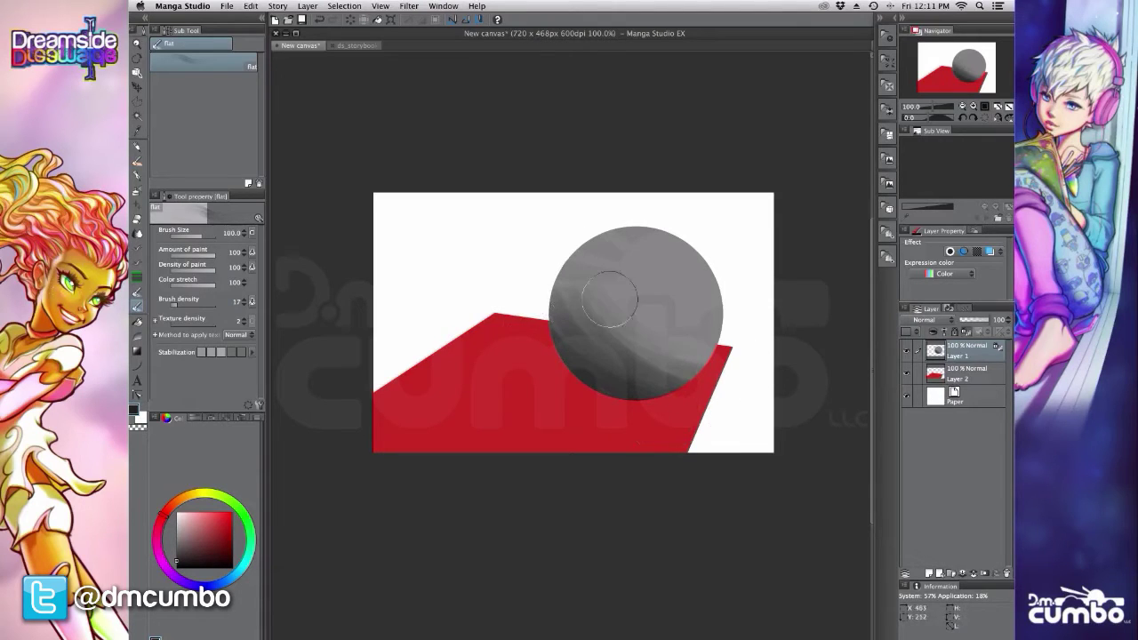
left_click_drag(610, 303, 738, 378)
mouse_move(544, 292)
left_mouse_down()
mouse_move(582, 321)
mouse_move(605, 366)
left_mouse_up()
left_click_drag(526, 313, 690, 372)
mouse_move(585, 251)
left_mouse_down()
mouse_move(556, 246)
mouse_move(614, 330)
mouse_move(668, 373)
left_mouse_up()
key("super+z")
key("super+z")
Choose a light grey and brush highlights over the sphere's upper-right side with the size 100 flat brush
left_click(180, 519)
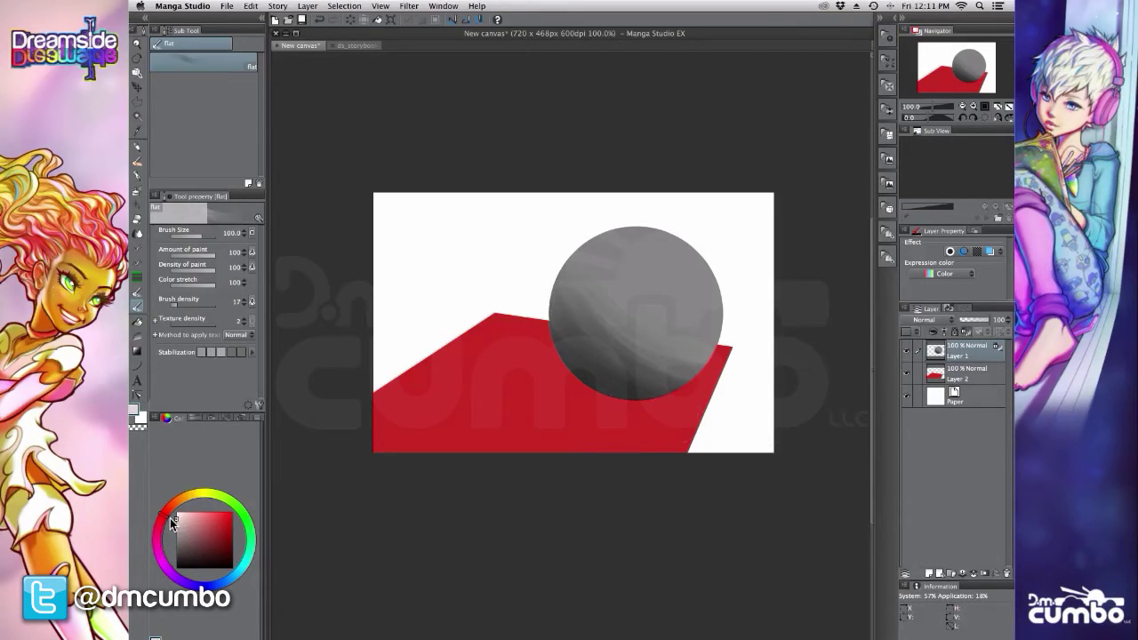
key("space")
left_click_drag(544, 508, 551, 539)
mouse_move(729, 375)
left_mouse_down()
mouse_move(716, 306)
mouse_move(682, 321)
mouse_move(564, 224)
mouse_move(724, 346)
mouse_move(730, 409)
mouse_move(530, 253)
mouse_move(715, 387)
mouse_move(706, 334)
mouse_move(745, 363)
mouse_move(755, 350)
mouse_move(699, 337)
mouse_move(574, 254)
left_mouse_up()
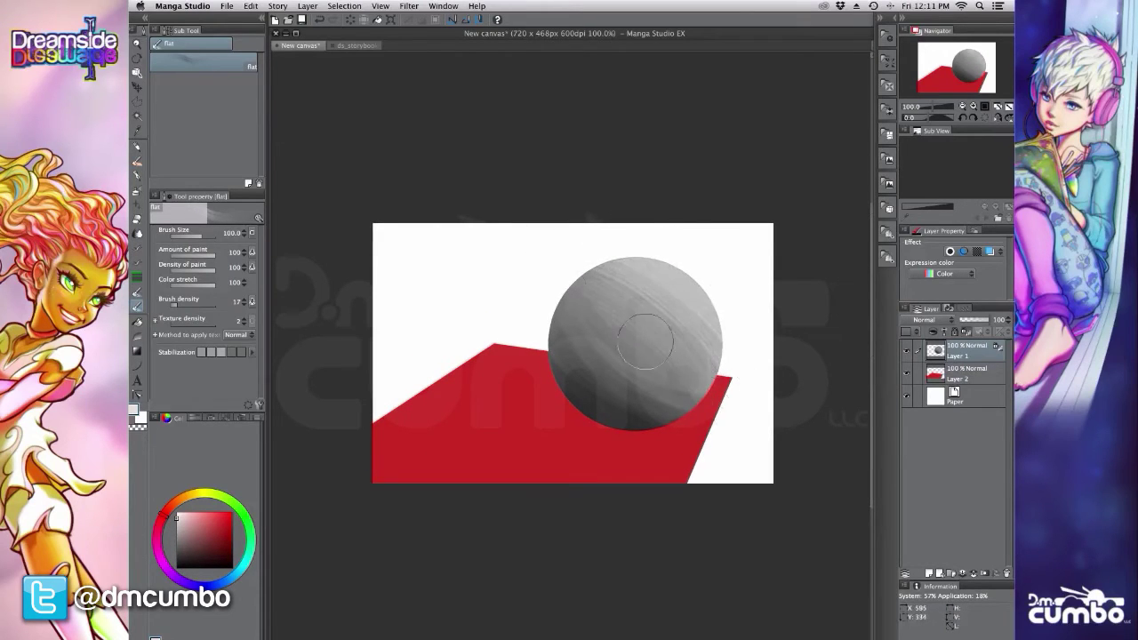
mouse_move(719, 394)
left_mouse_down()
mouse_move(724, 360)
mouse_move(595, 233)
left_mouse_up()
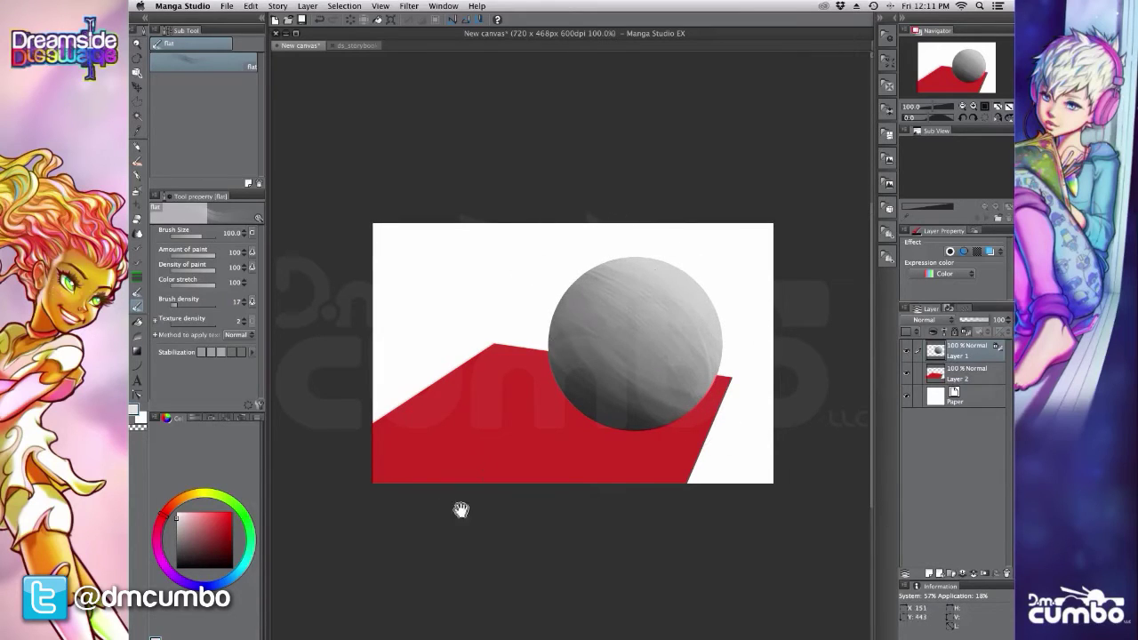
left_click_drag(461, 508, 457, 496)
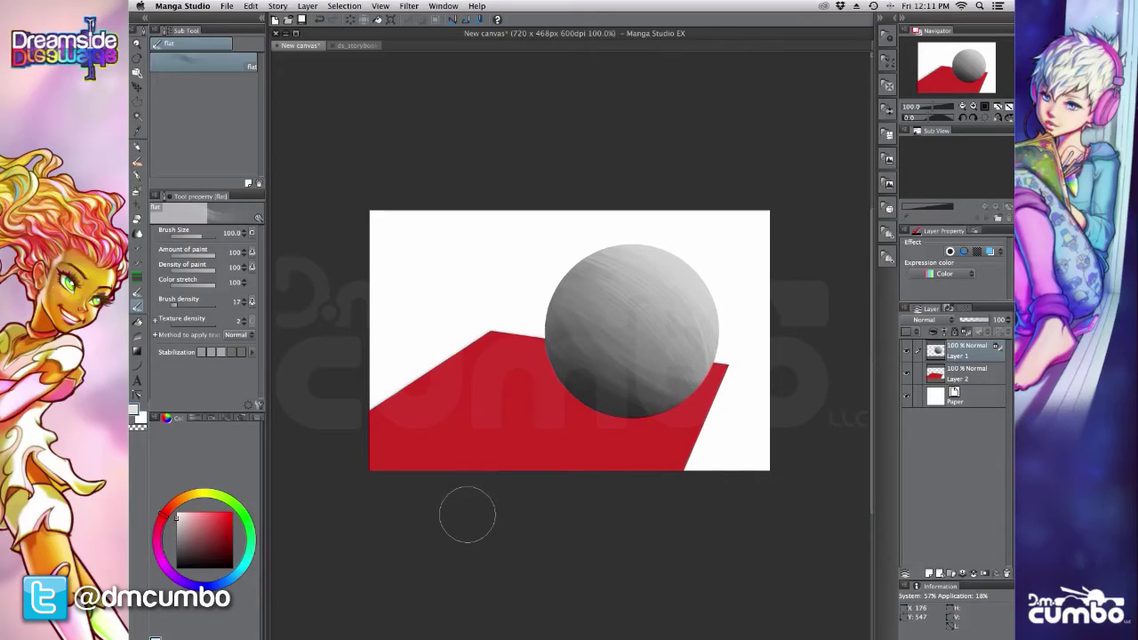
Add a new layer directly above the red plane's layer and set its blending mode to Multiply
left_click(929, 380)
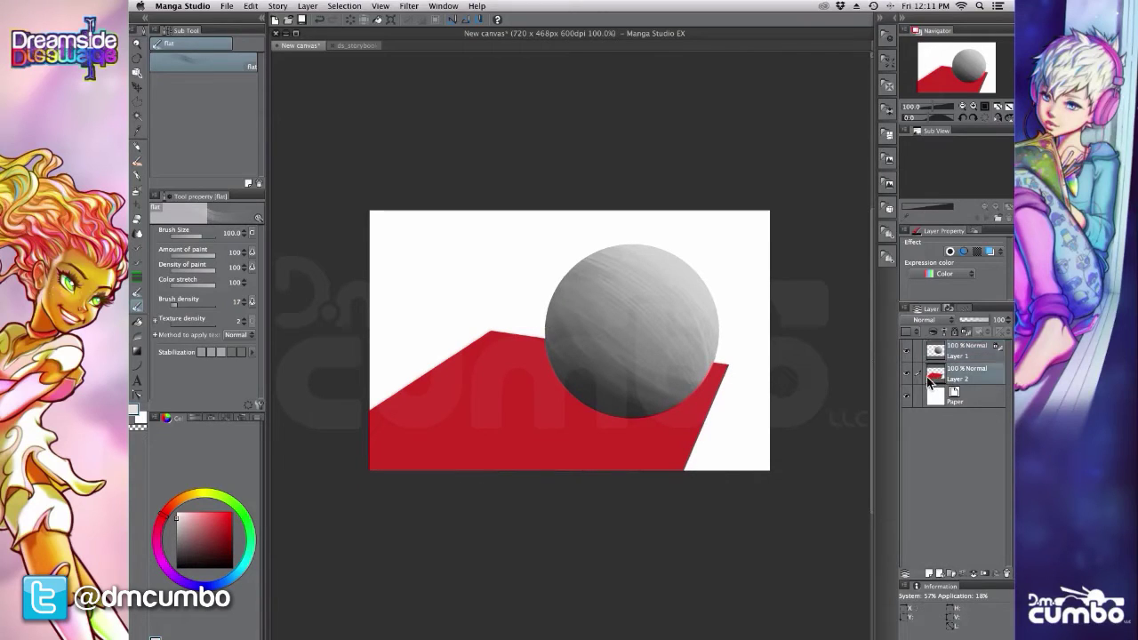
left_click(929, 574)
scroll(760, 575, "down", 1)
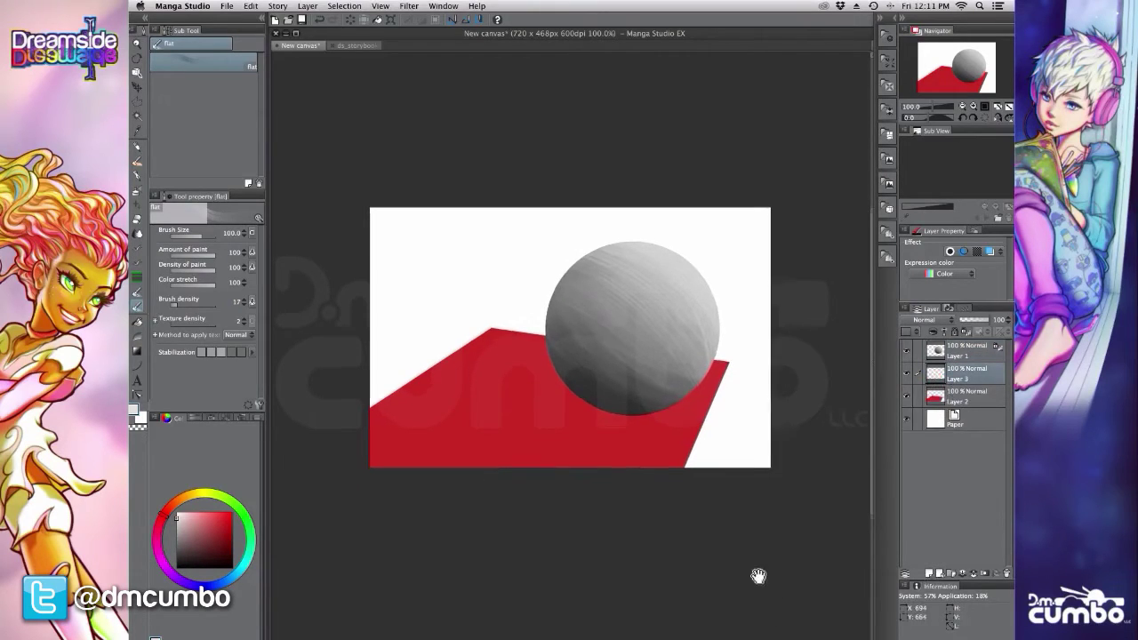
left_click(920, 319)
left_click(912, 354)
scroll(507, 533, "down", 1)
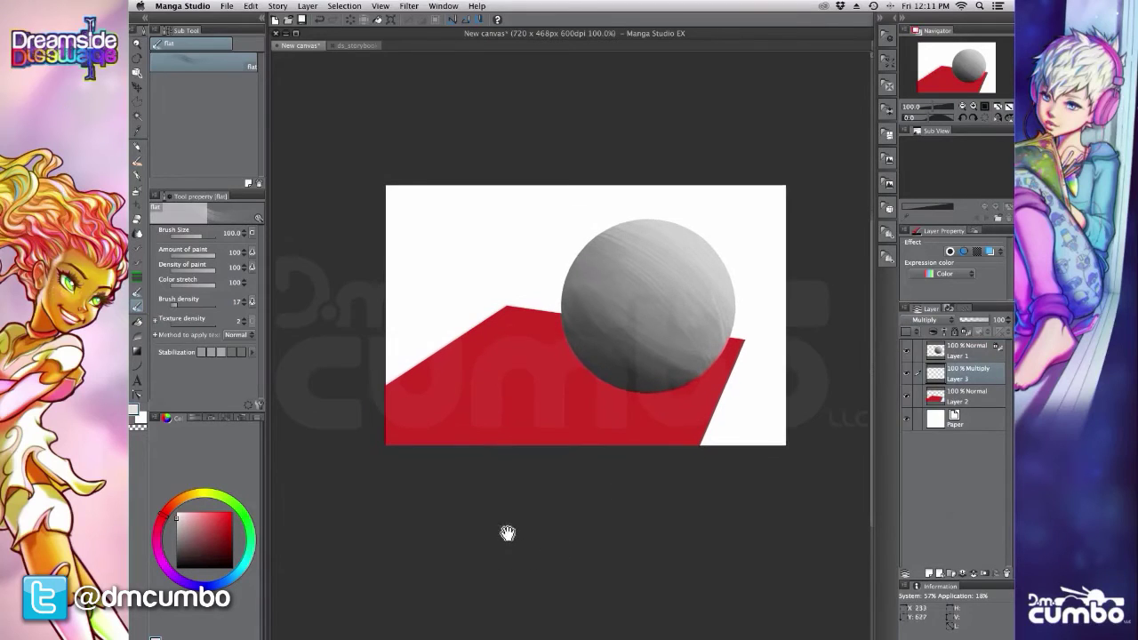
Paint a mid-grey cast shadow on the red plane beneath and to the left of the sphere, reducing the flat brush to size 60
left_click(182, 541)
left_click_drag(500, 455, 493, 460)
key("bracketleft")
key("bracketleft")
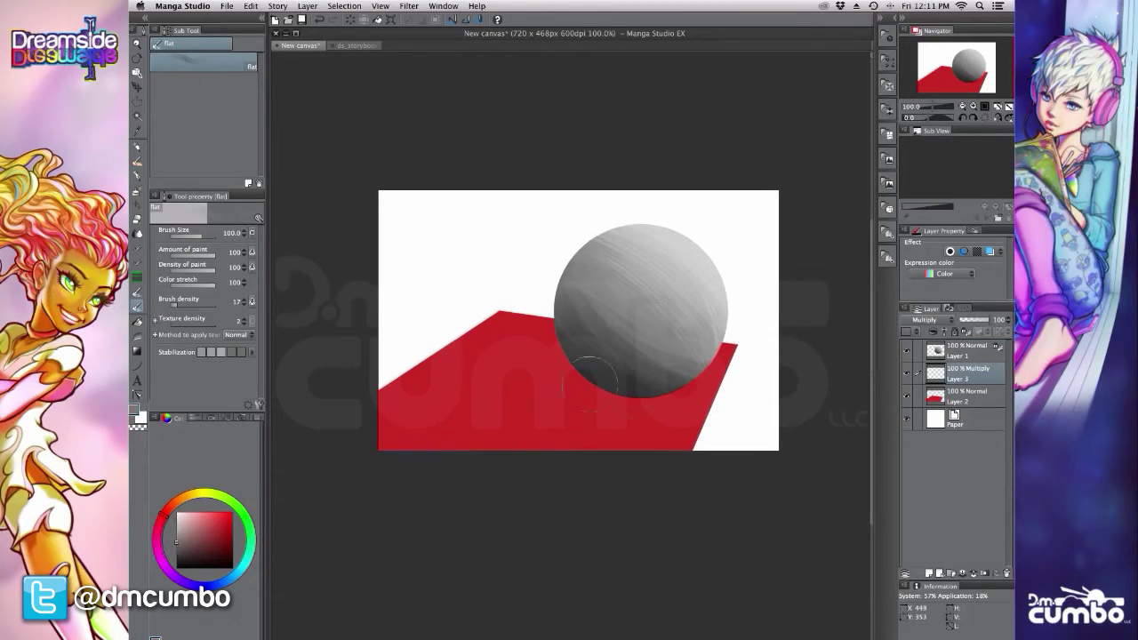
mouse_move(622, 385)
left_mouse_down()
mouse_move(519, 370)
mouse_move(579, 358)
mouse_move(627, 385)
mouse_move(408, 374)
mouse_move(654, 385)
mouse_move(527, 376)
mouse_move(655, 371)
mouse_move(626, 362)
mouse_move(423, 364)
mouse_move(558, 362)
mouse_move(542, 376)
mouse_move(678, 382)
mouse_move(573, 397)
mouse_move(693, 380)
mouse_move(573, 382)
mouse_move(607, 399)
mouse_move(664, 386)
mouse_move(669, 398)
mouse_move(483, 390)
mouse_move(464, 381)
mouse_move(535, 385)
mouse_move(452, 376)
mouse_move(596, 382)
mouse_move(541, 385)
mouse_move(480, 368)
mouse_move(564, 363)
mouse_move(578, 385)
mouse_move(674, 382)
mouse_move(637, 396)
mouse_move(707, 380)
mouse_move(667, 386)
left_mouse_up()
key("bracketleft")
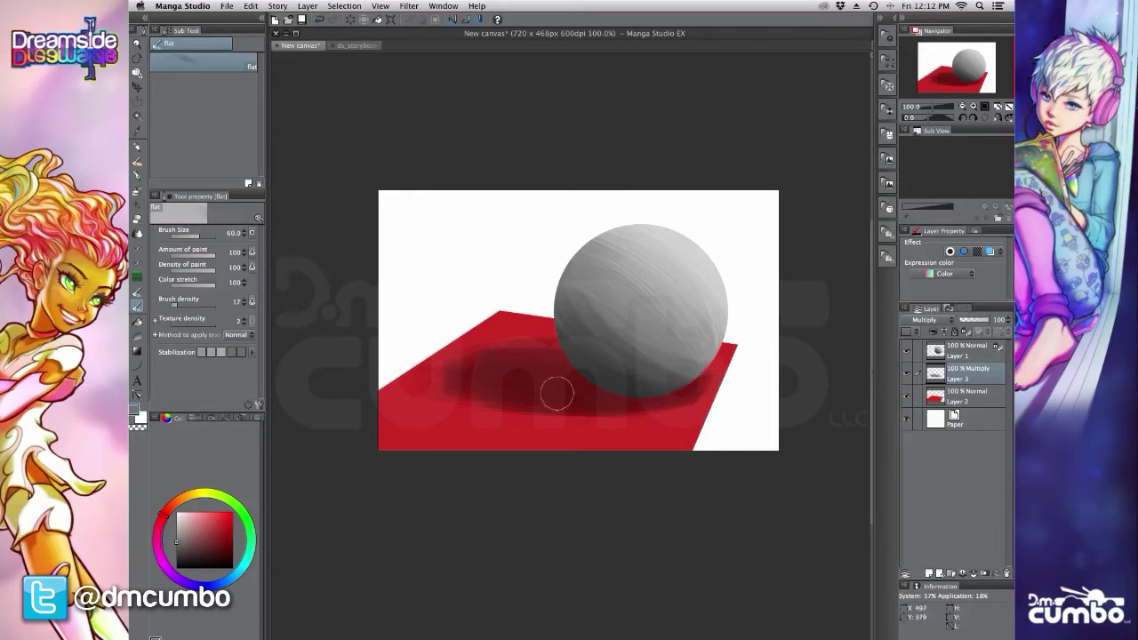
Soften the edges of the sphere's cast shadow with the Blur tool, using a brush size up to 150
left_click_drag(404, 439, 412, 436)
left_click(138, 232)
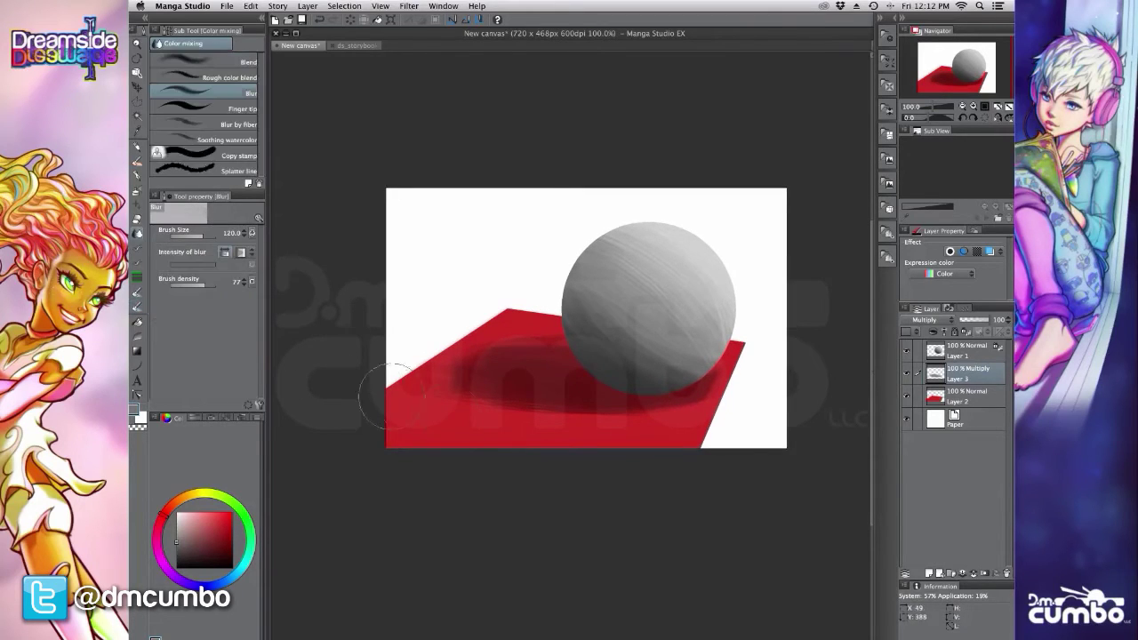
mouse_move(454, 372)
left_mouse_down()
mouse_move(477, 395)
mouse_move(584, 427)
mouse_move(512, 344)
mouse_move(550, 342)
left_mouse_up()
left_click_drag(425, 492, 448, 480)
left_click_drag(486, 520, 470, 521)
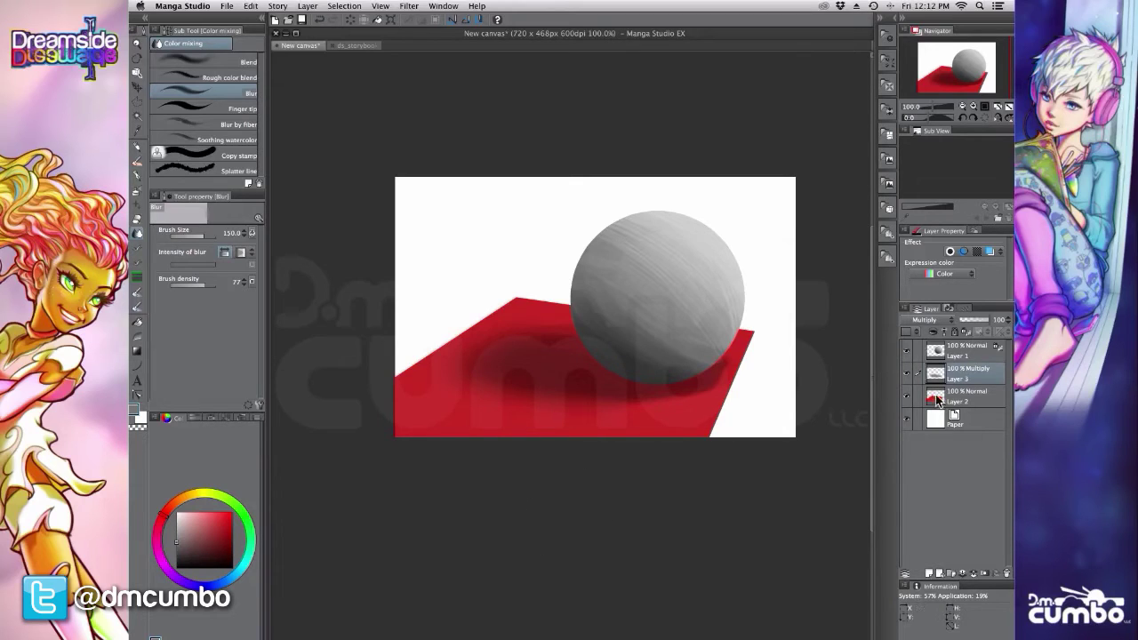
Sketch three black upward arrows rising from the red plane on a new top layer with the Darker pencil, and delete that layer
left_click(965, 351)
left_click(929, 573)
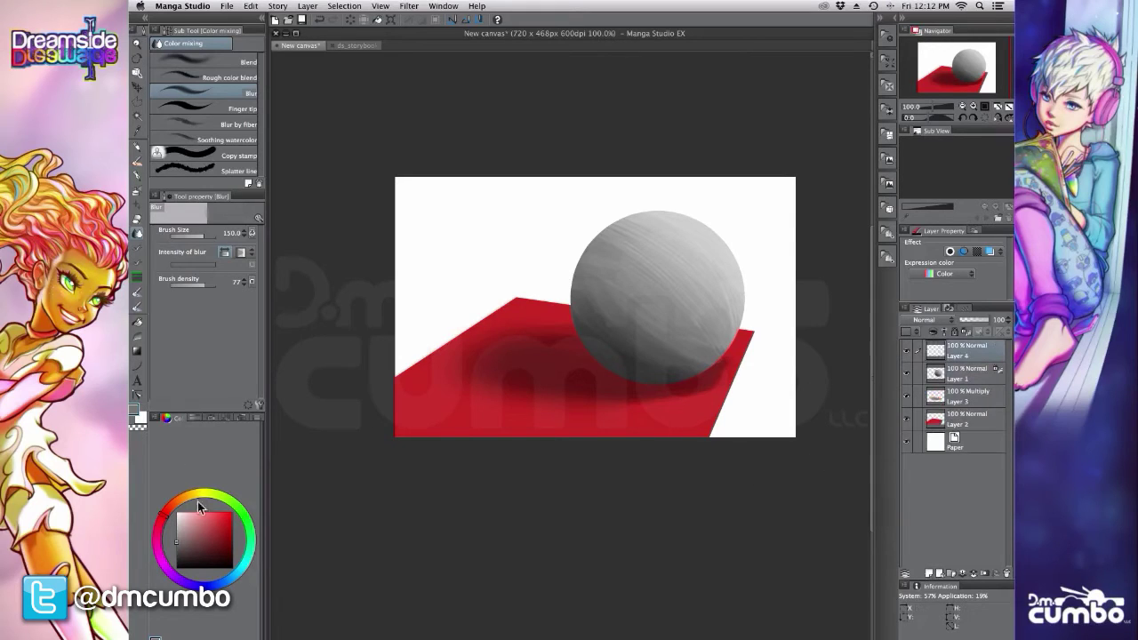
key("p")
mouse_move(442, 389)
left_mouse_down()
mouse_move(434, 336)
mouse_move(450, 306)
mouse_move(433, 285)
left_mouse_up()
mouse_move(525, 307)
left_mouse_down()
mouse_move(523, 257)
mouse_move(537, 258)
left_mouse_up()
mouse_move(523, 233)
left_mouse_down()
mouse_move(536, 257)
mouse_move(503, 262)
left_mouse_up()
left_click_drag(691, 427, 697, 320)
left_click_drag(697, 320, 679, 346)
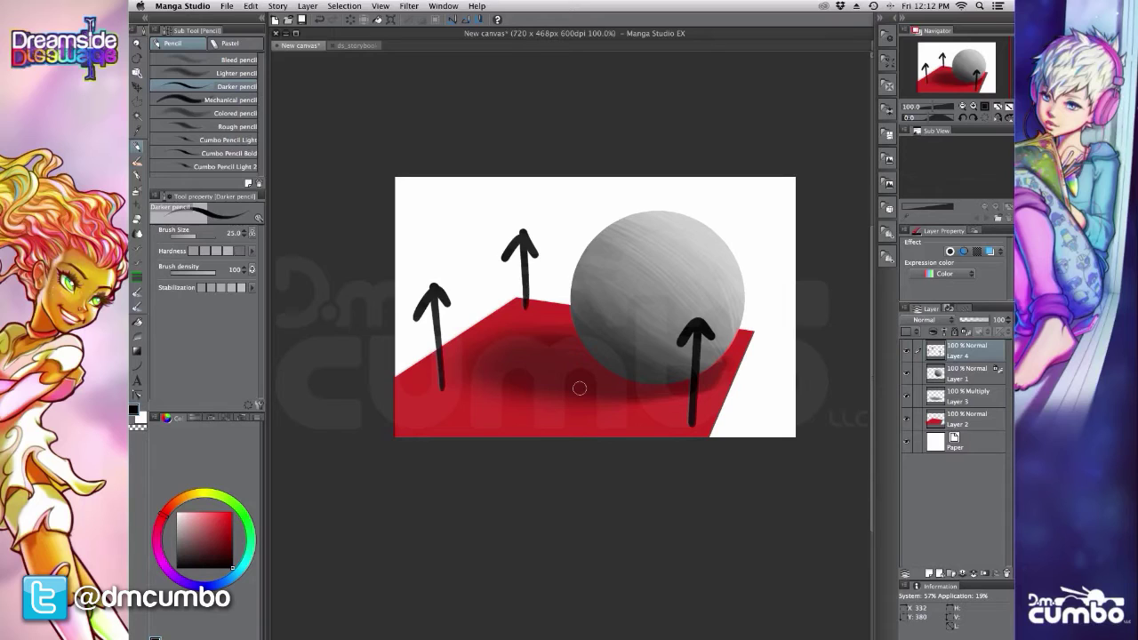
left_click(1006, 573)
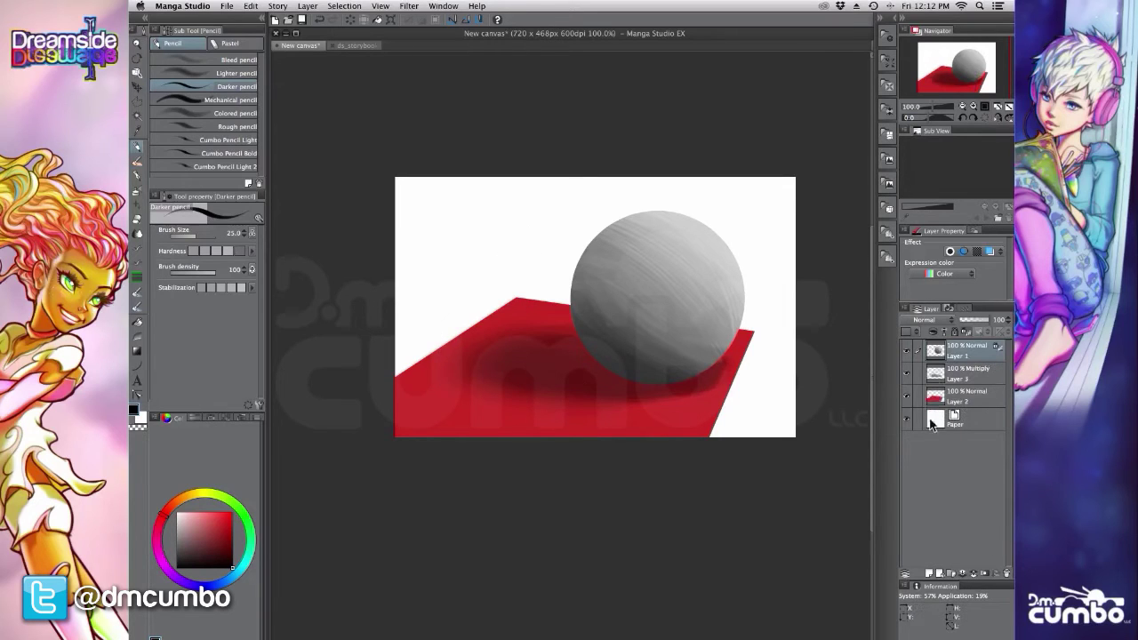
Load the sphere's outline from Layer 1 as a selection and add a new layer above it
left_click(935, 352, "super")
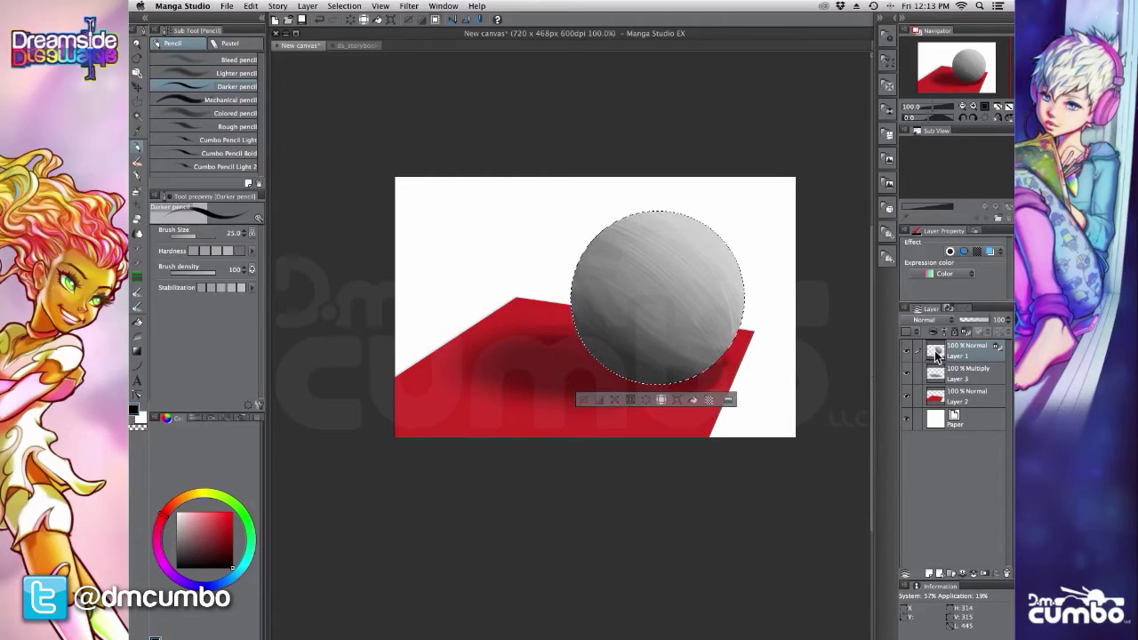
left_click(931, 576)
scroll(520, 520, "down", 2)
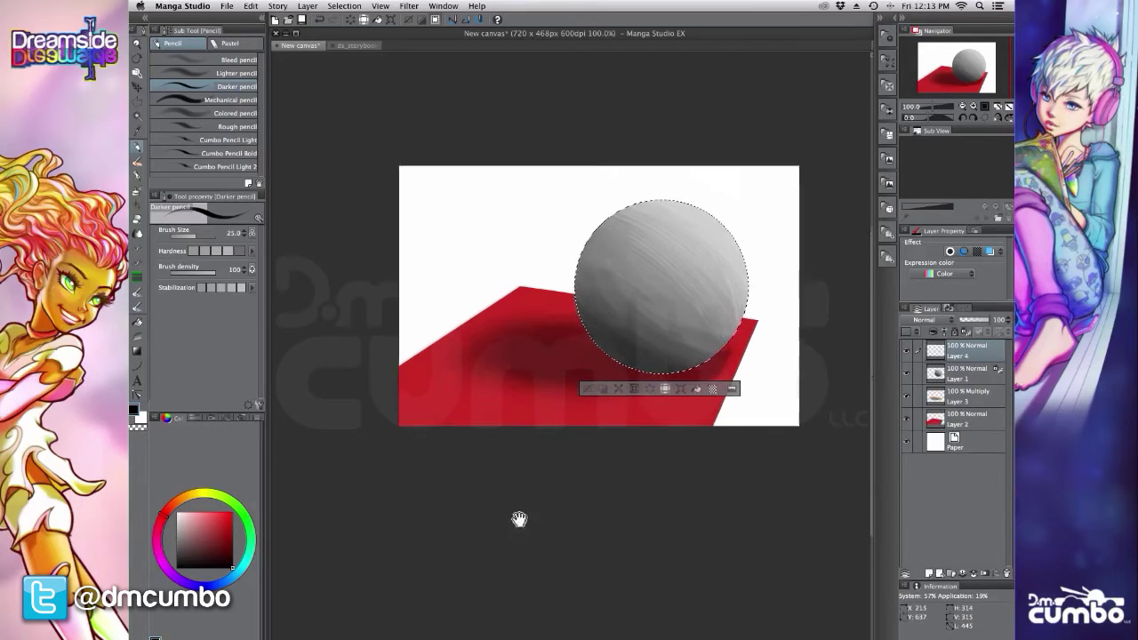
Sample the plane's red, brush reflected colour along the sphere's lower edge inside the selection with the flat brush, and deselect
left_click(139, 309)
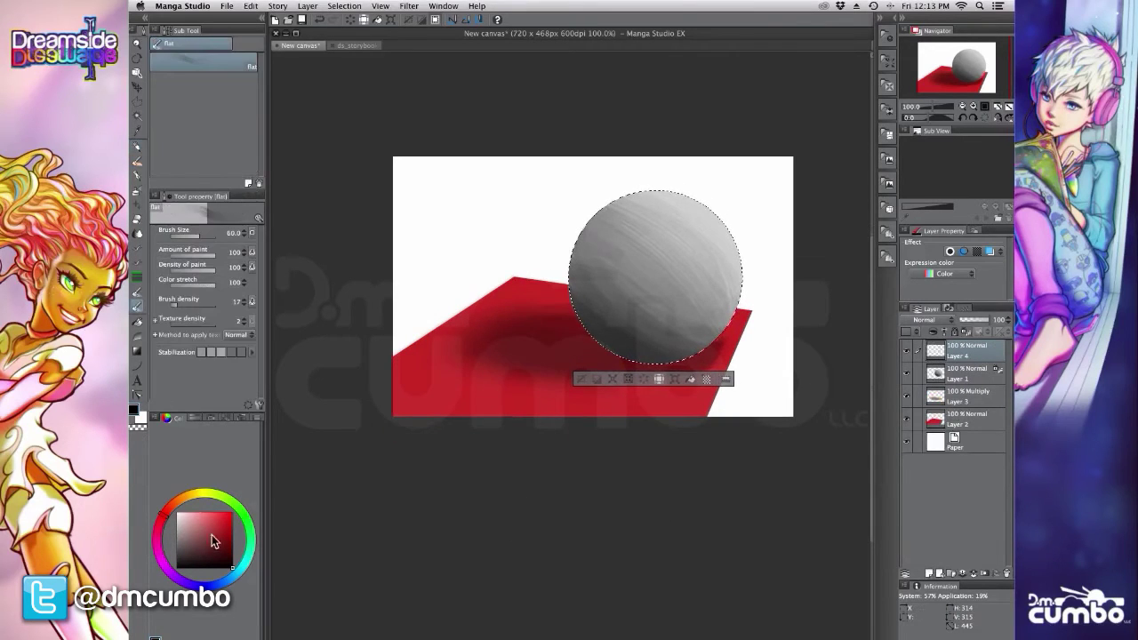
left_click(487, 396, "alt")
key("bracketright")
key("bracketright")
mouse_move(549, 319)
left_mouse_down()
mouse_move(721, 354)
mouse_move(570, 329)
mouse_move(636, 367)
left_mouse_up()
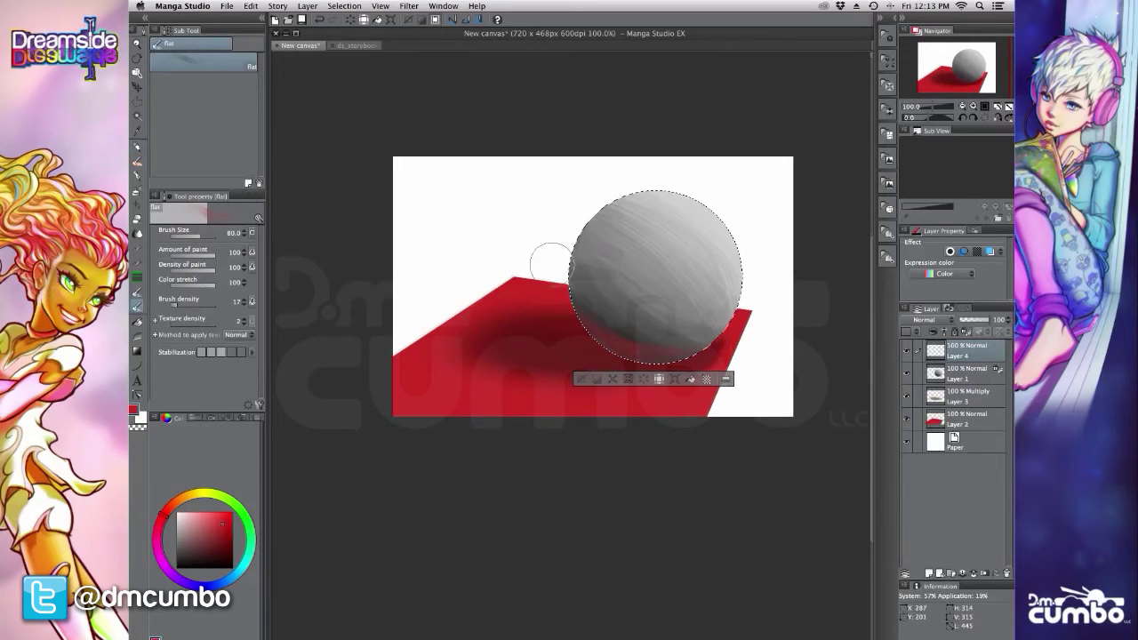
left_click_drag(551, 261, 636, 360)
left_click_drag(569, 329, 729, 347)
key("bracketleft")
key("bracketleft")
key("bracketleft")
key("bracketleft")
key("bracketleft")
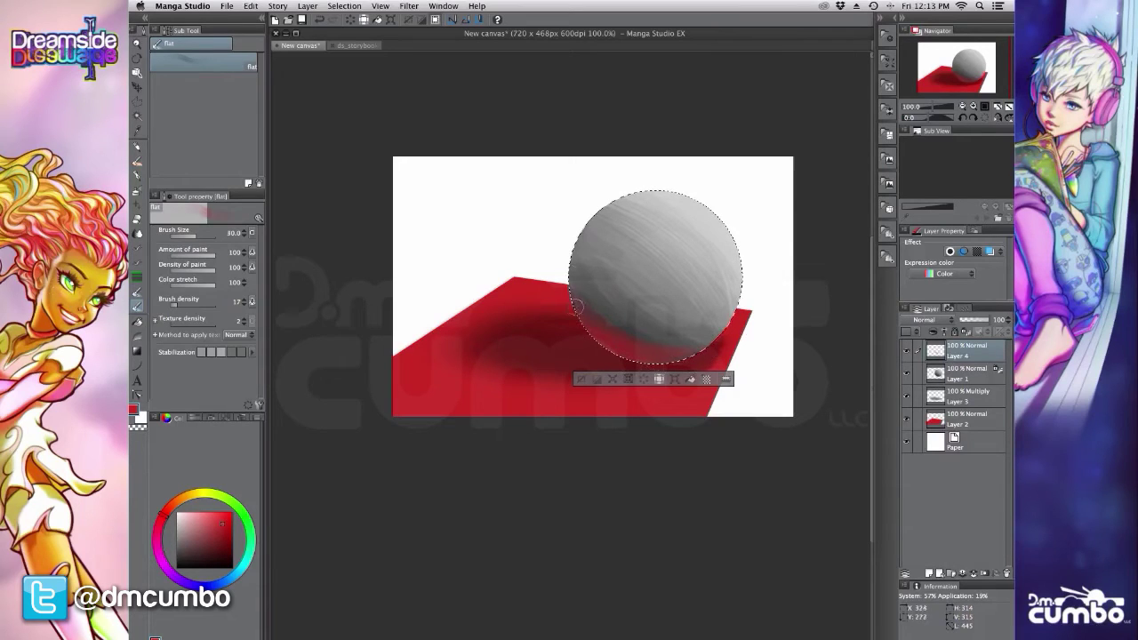
key("bracketright")
key("bracketright")
left_click(584, 379)
Lower the opacity of the red reflection layer to 76%
key("super+minus")
key("super+equal")
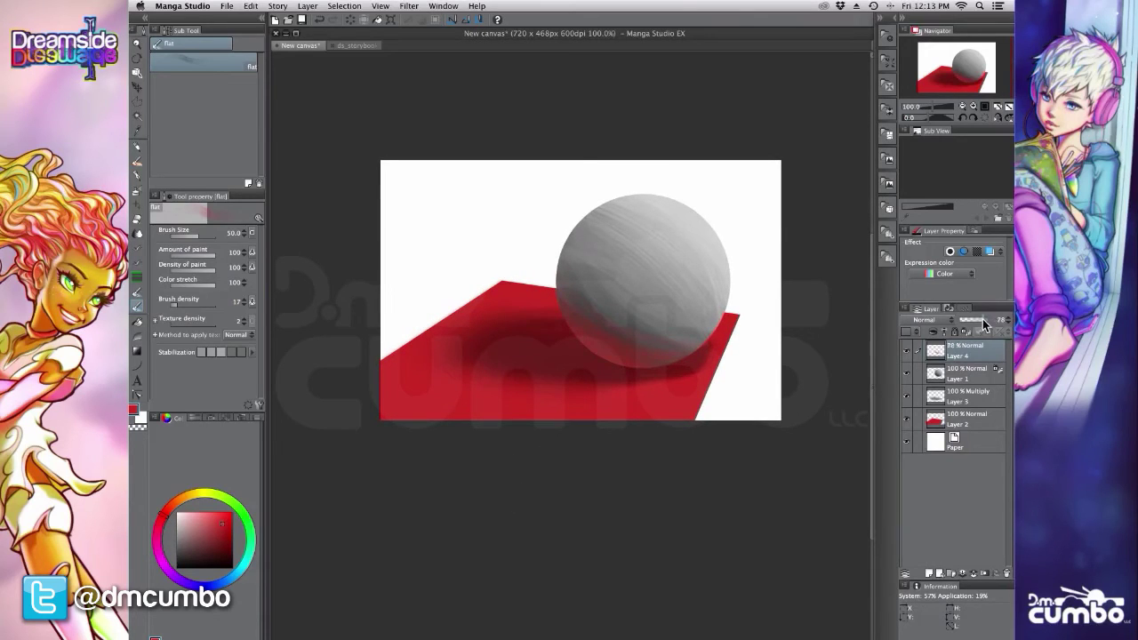
left_click_drag(984, 321, 981, 319)
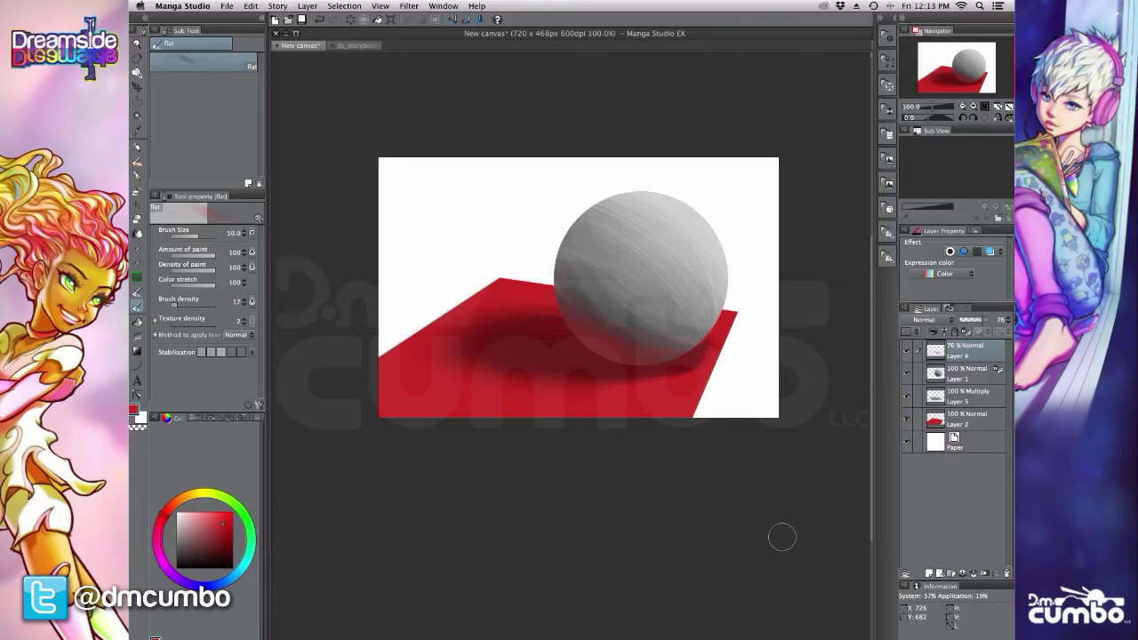
left_click_drag(983, 322, 979, 318)
Switch to the ds_storybook_049_050.jpg document and examine the lighting on the crouching character
left_click(357, 44)
left_click_drag(445, 549, 450, 543)
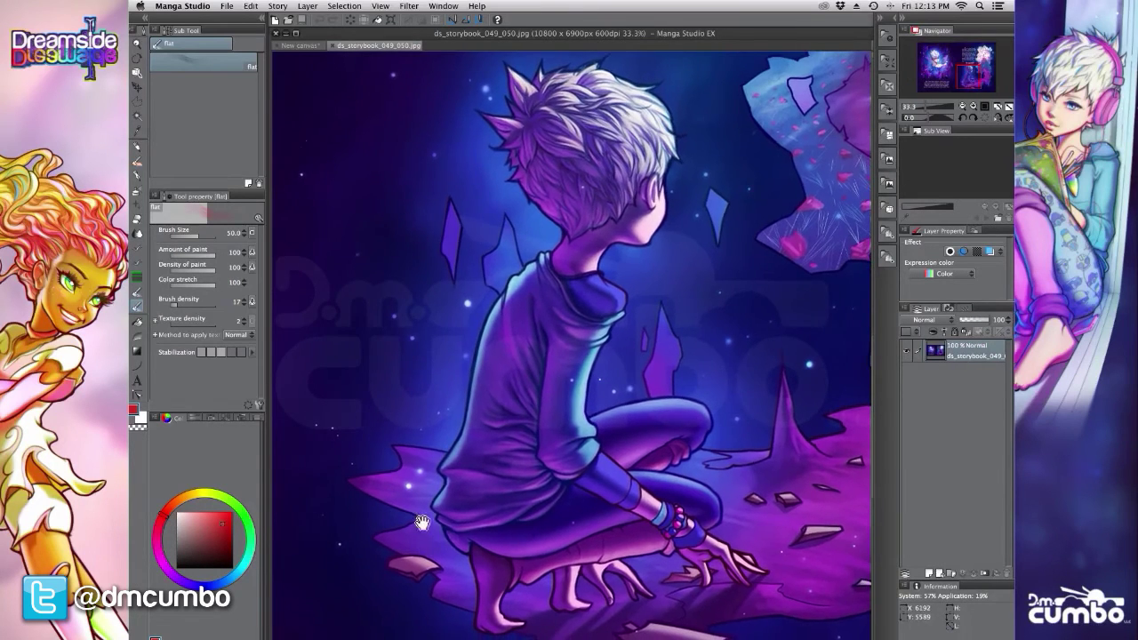